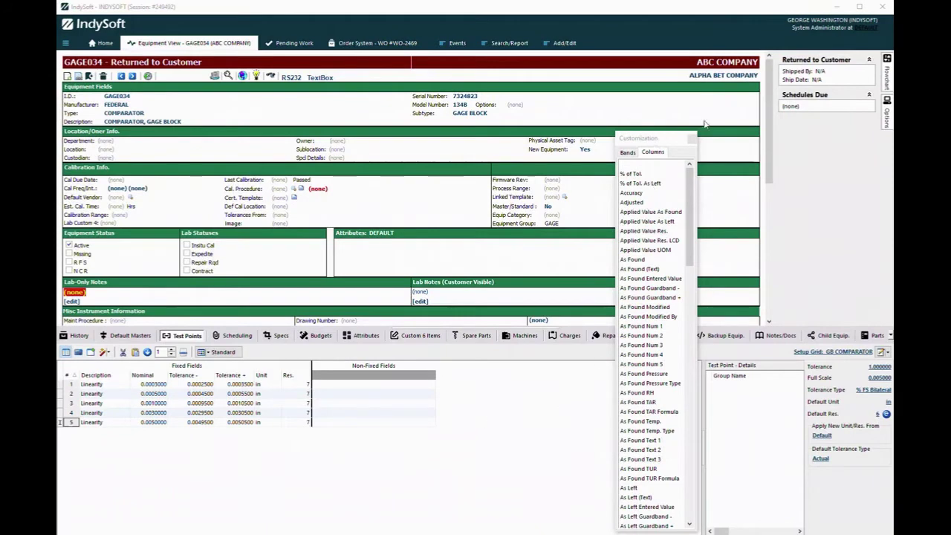
- Add the Line Std Form. column to the non-fixed fields of the test points setup grid
{"action": "left_click_drag", "start_coordinate": [655, 139], "coordinate": [817, 110]}
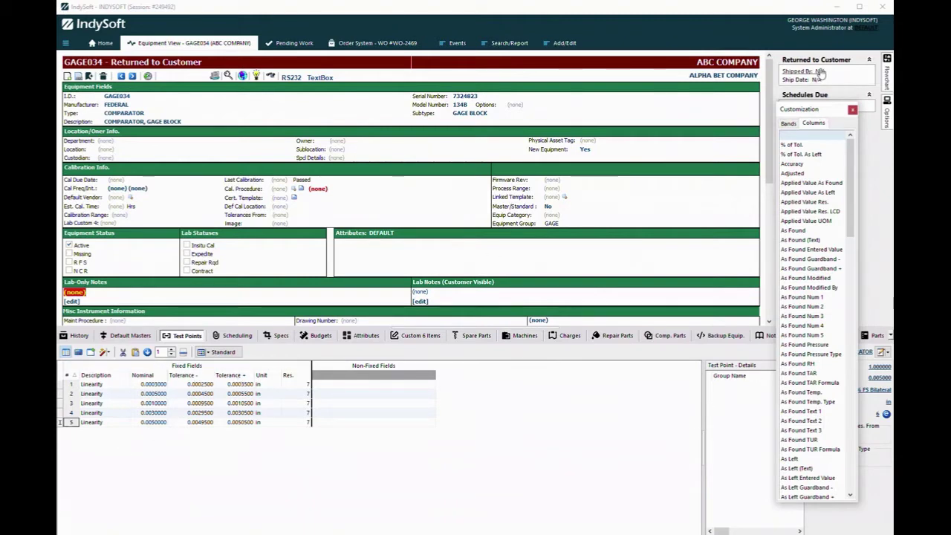
{"action": "left_click_drag", "start_coordinate": [826, 118], "coordinate": [833, 94]}
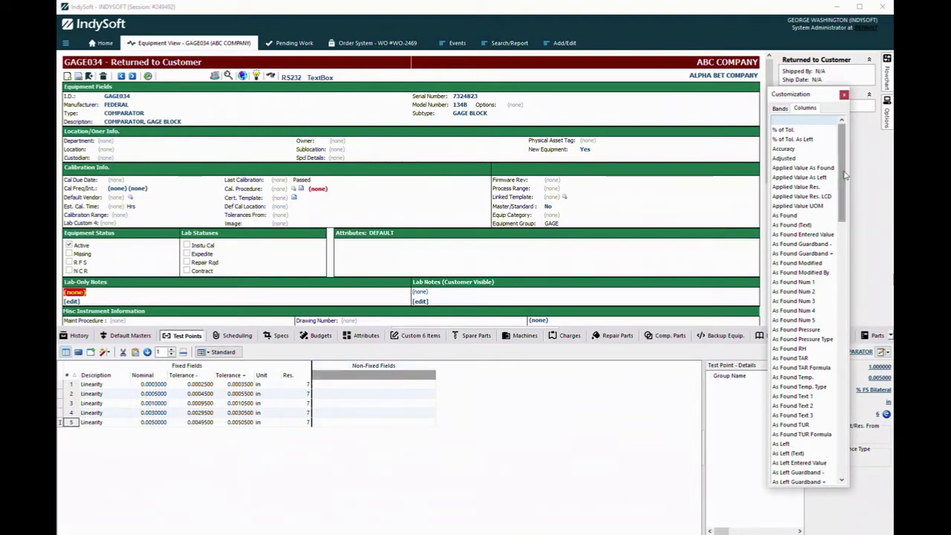
{"action": "left_click_drag", "start_coordinate": [805, 100], "coordinate": [667, 102]}
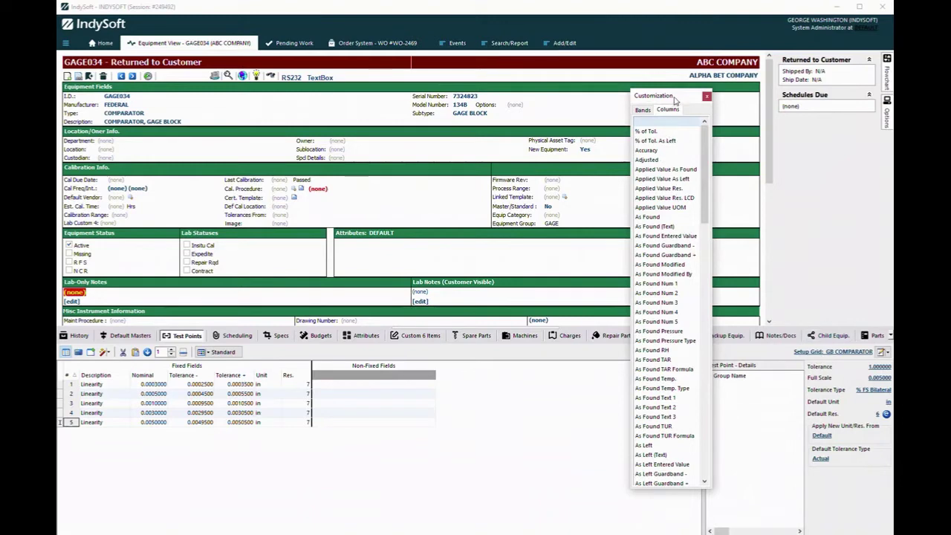
{"action": "left_click_drag", "start_coordinate": [674, 98], "coordinate": [775, 69]}
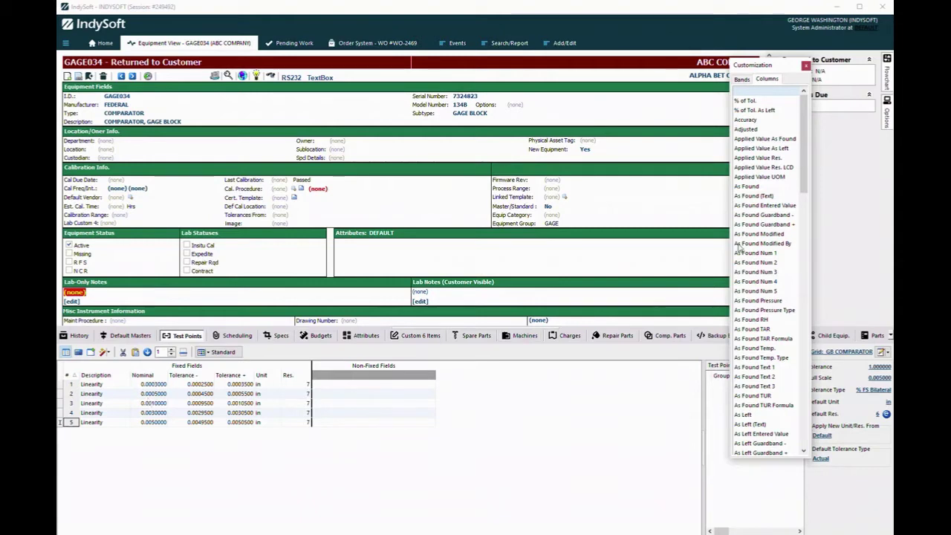
{"action": "left_click_drag", "start_coordinate": [806, 187], "coordinate": [802, 367]}
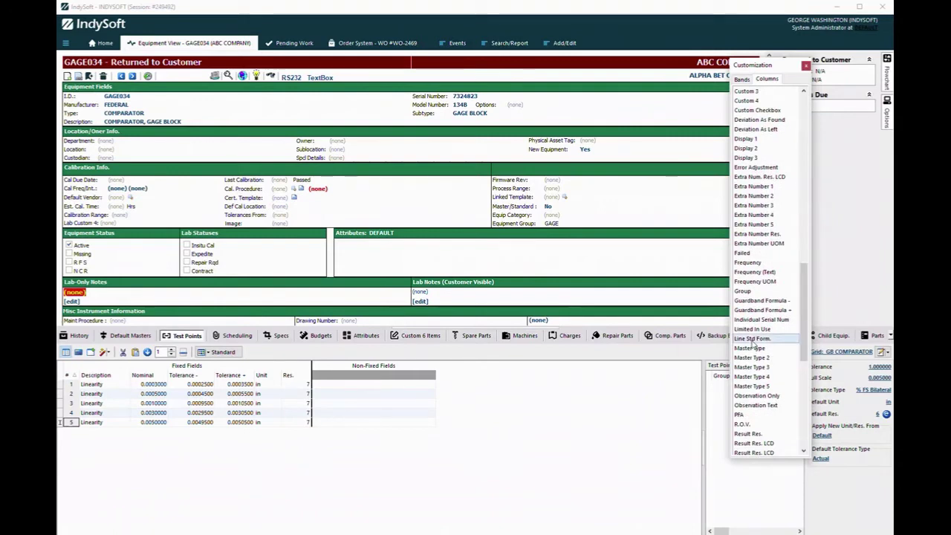
{"action": "left_click_drag", "start_coordinate": [753, 340], "coordinate": [375, 379]}
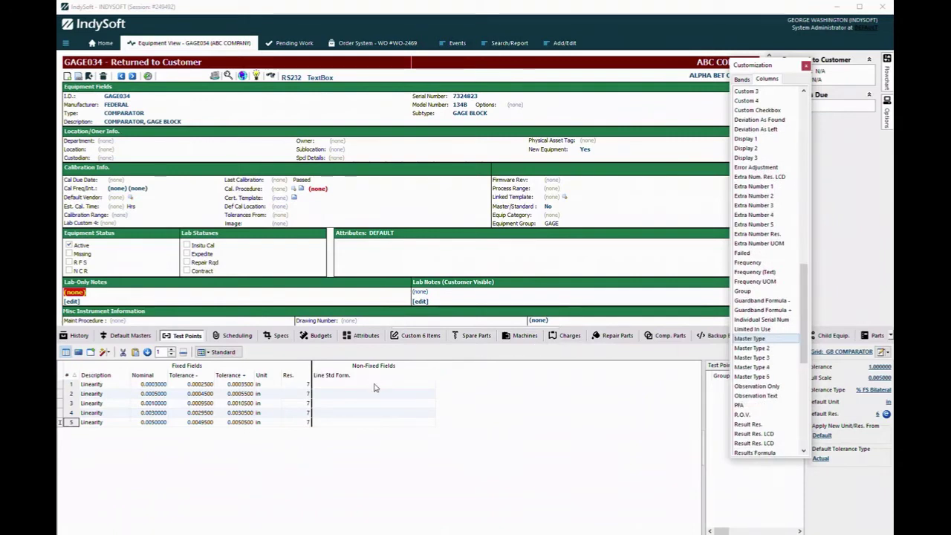
- Use the formula builder to set the first test point's Line Std Form. formula to N1-N2
{"action": "left_click", "coordinate": [352, 385]}
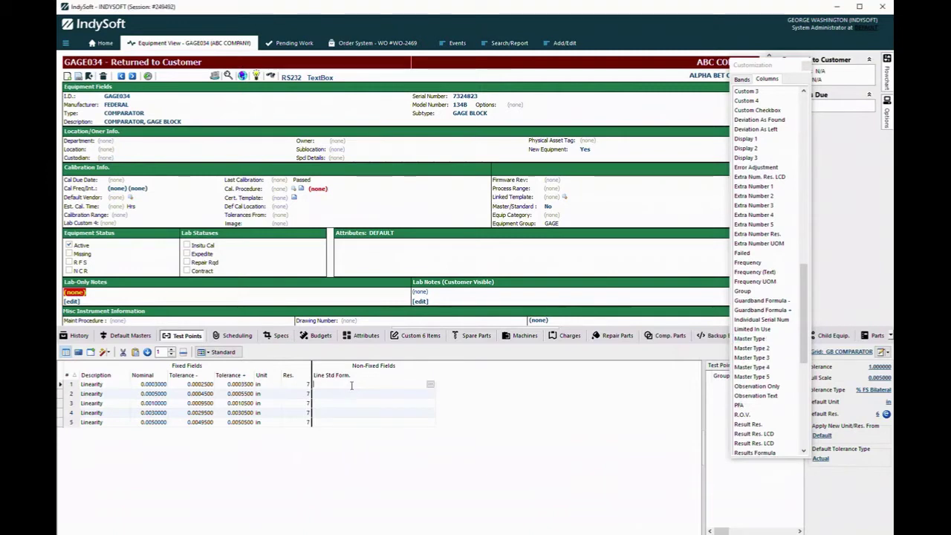
{"action": "left_click", "coordinate": [430, 386]}
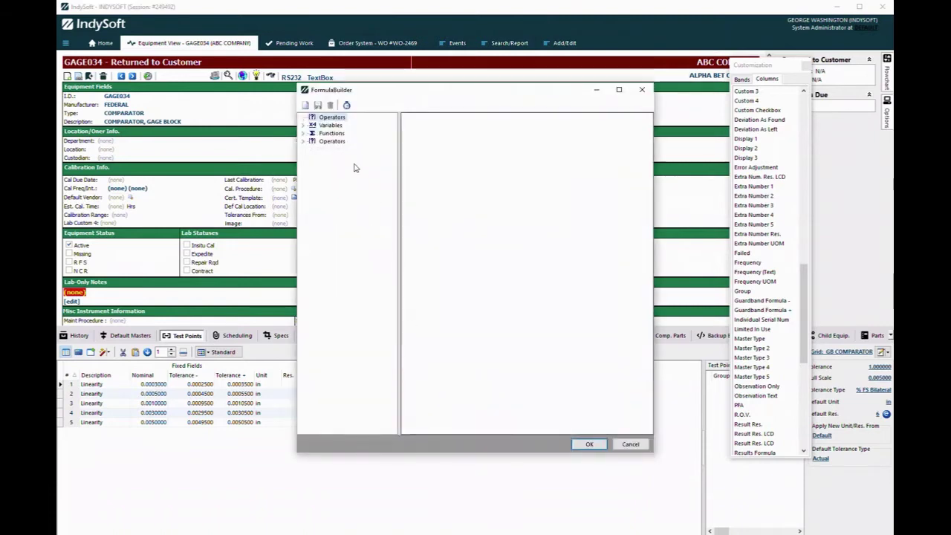
{"action": "left_click", "coordinate": [302, 127]}
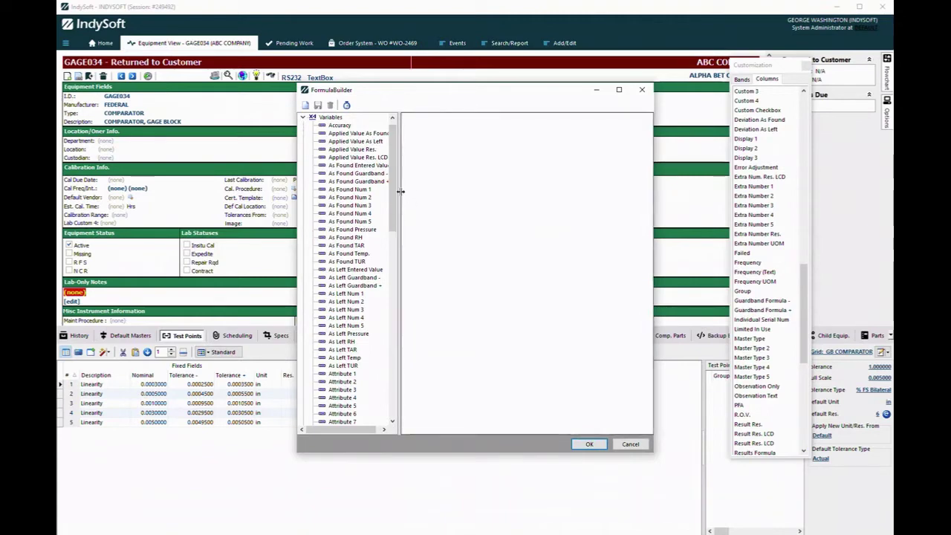
{"action": "left_click_drag", "start_coordinate": [400, 191], "coordinate": [449, 192]}
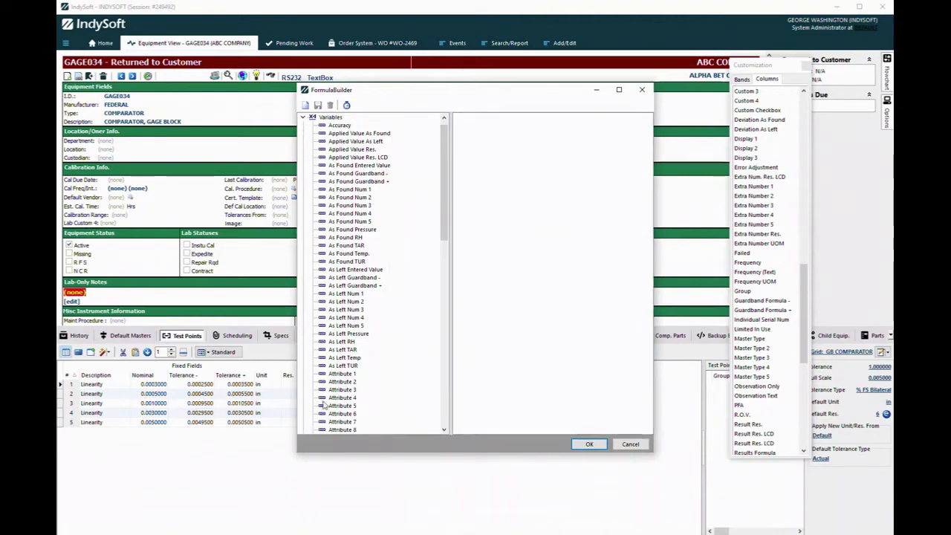
{"action": "left_click_drag", "start_coordinate": [339, 453], "coordinate": [338, 513]}
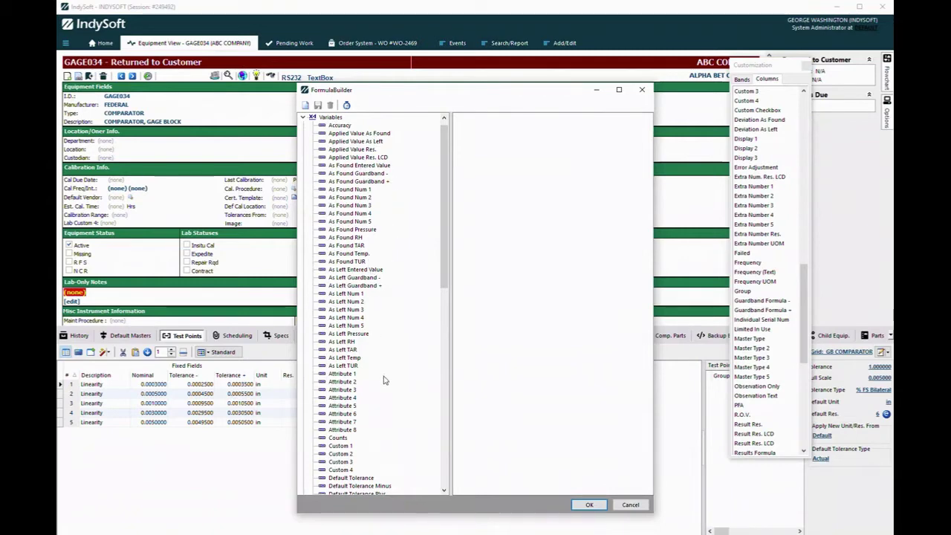
{"action": "scroll", "coordinate": [371, 442], "scroll_direction": "down", "scroll_amount": 4}
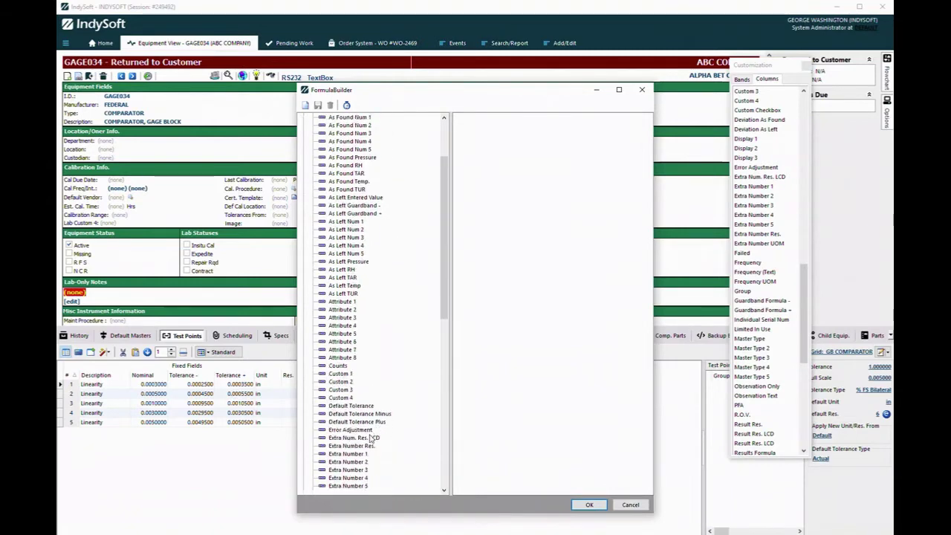
{"action": "scroll", "coordinate": [371, 439], "scroll_direction": "down", "scroll_amount": 1}
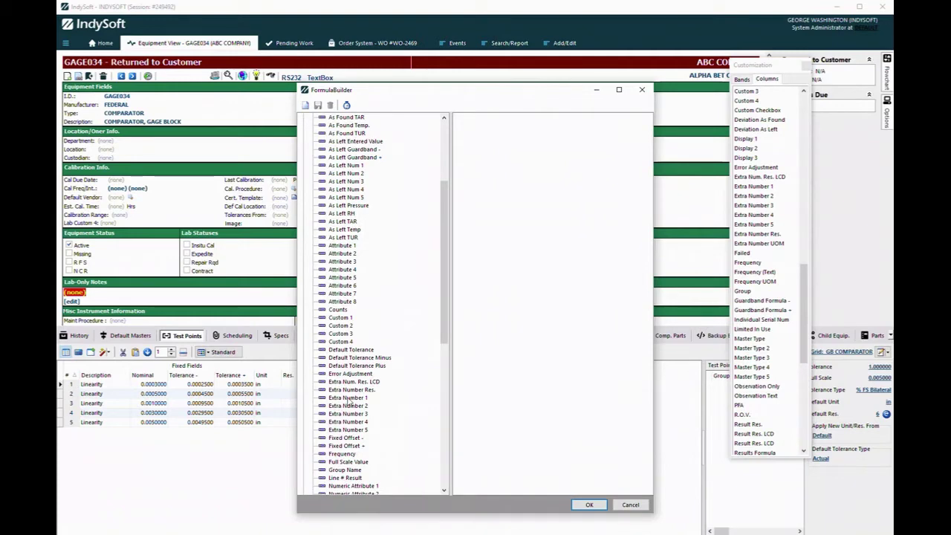
{"action": "left_click", "coordinate": [466, 203]}
{"action": "type", "text": "N1-N2"}
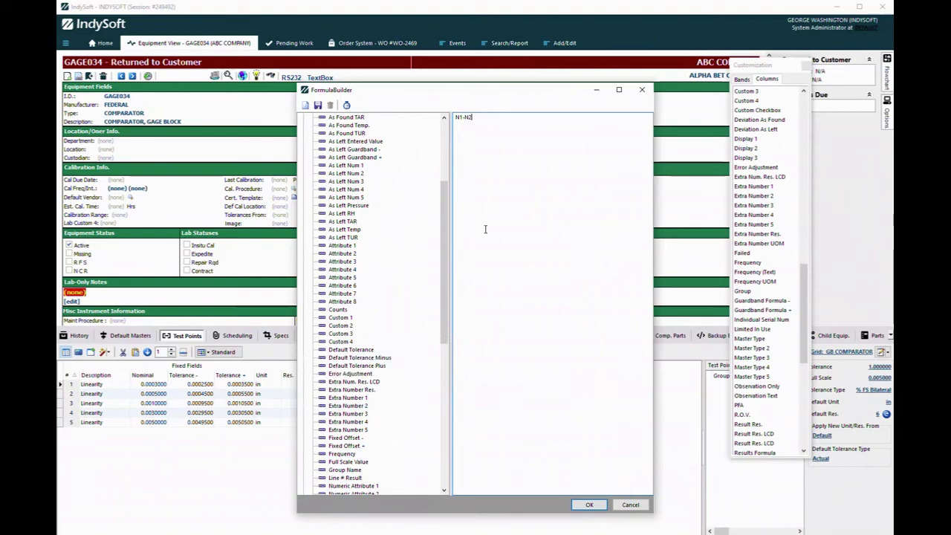
{"action": "left_click", "coordinate": [590, 505]}
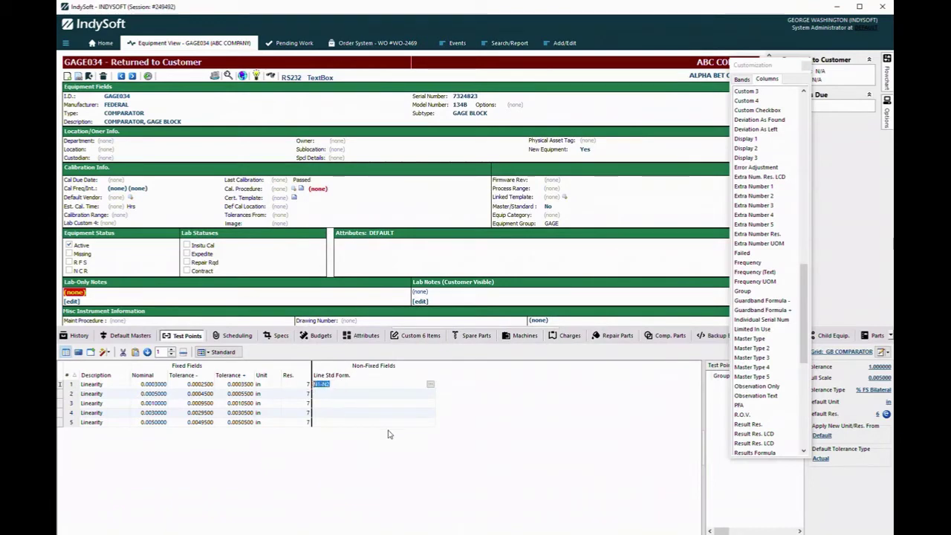
- Enter the formula N1-N2 in the Line Std Form. field of test points 2 through 5
{"action": "left_click", "coordinate": [344, 395]}
{"action": "type", "text": "N1-N2"}
{"action": "left_click", "coordinate": [346, 403]}
{"action": "type", "text": "N1-N2"}
{"action": "left_click", "coordinate": [343, 413]}
{"action": "type", "text": "N1-N2"}
{"action": "left_click", "coordinate": [348, 423]}
{"action": "type", "text": "N1-N2"}
{"action": "key", "text": "Return"}
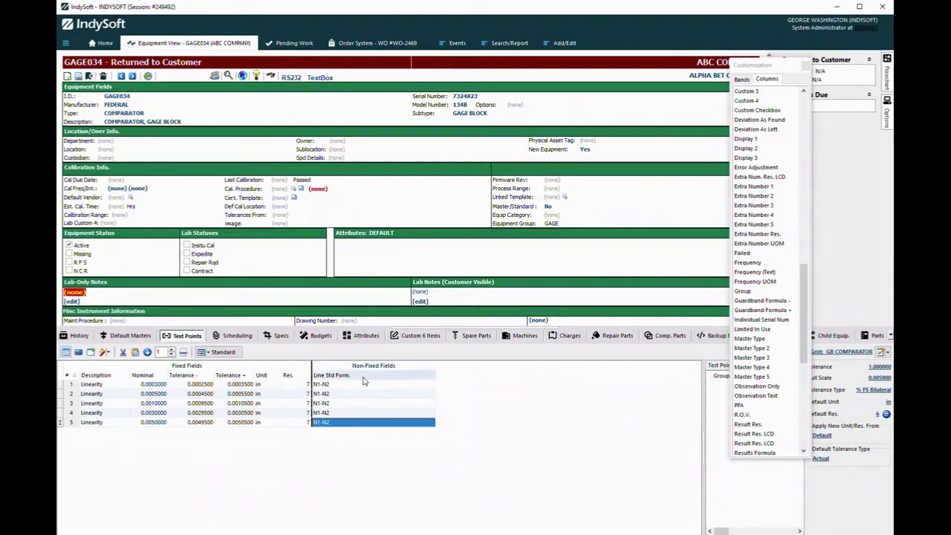
- Save the GB COMPARATOR setup grid layout and move the column customization window clear of the grid settings
{"action": "left_click", "coordinate": [889, 354]}
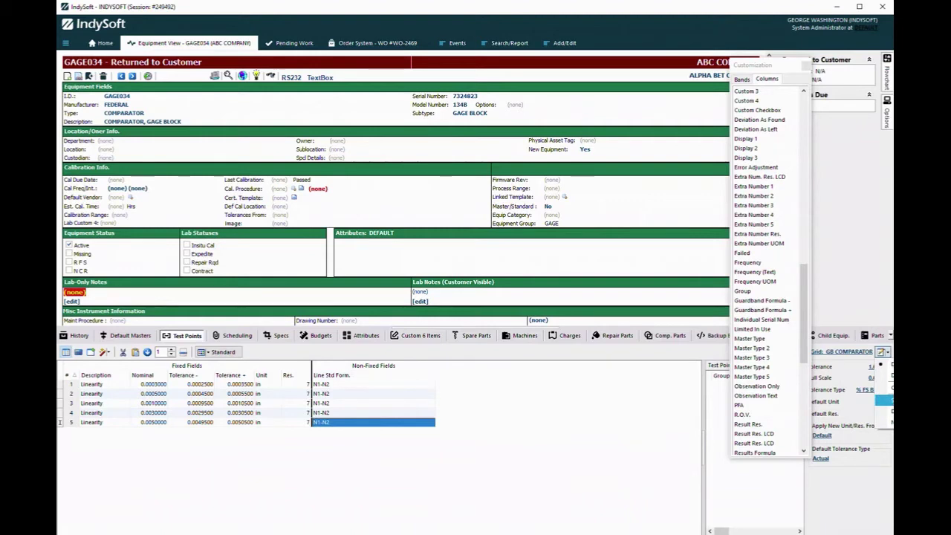
{"action": "left_click", "coordinate": [884, 400]}
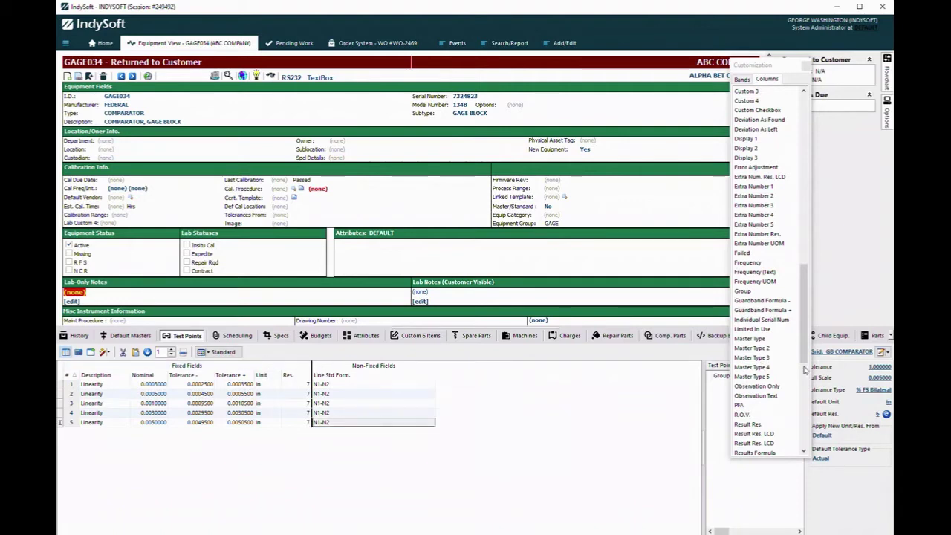
{"action": "left_click_drag", "start_coordinate": [763, 66], "coordinate": [750, 67]}
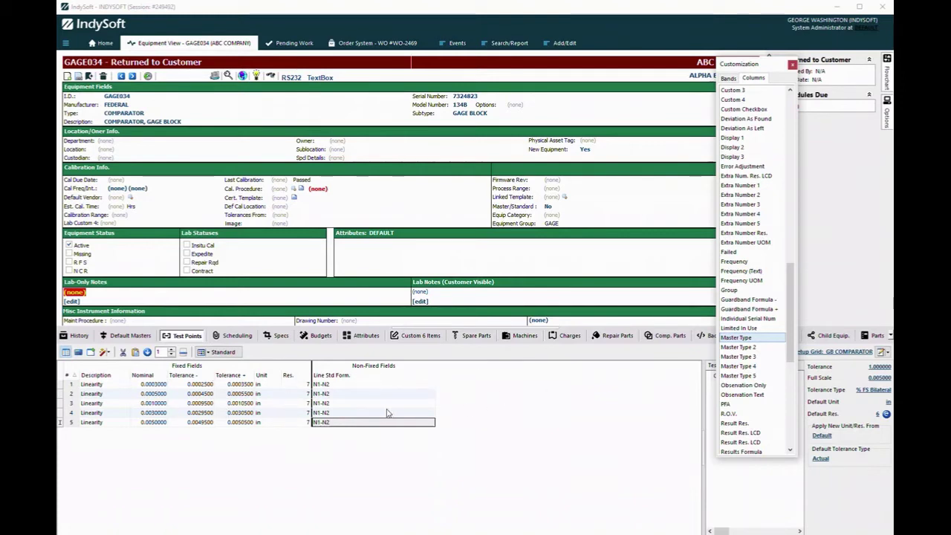
- Switch to the results grid and change the Extra Number 1 column caption to UPPER G B
{"action": "left_click", "coordinate": [881, 351]}
{"action": "left_click", "coordinate": [884, 375]}
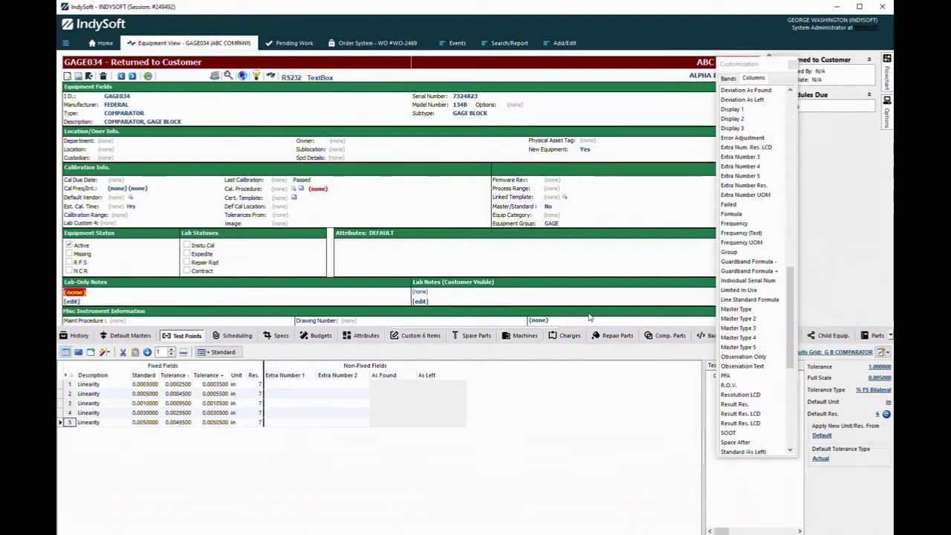
{"action": "left_click", "coordinate": [286, 385]}
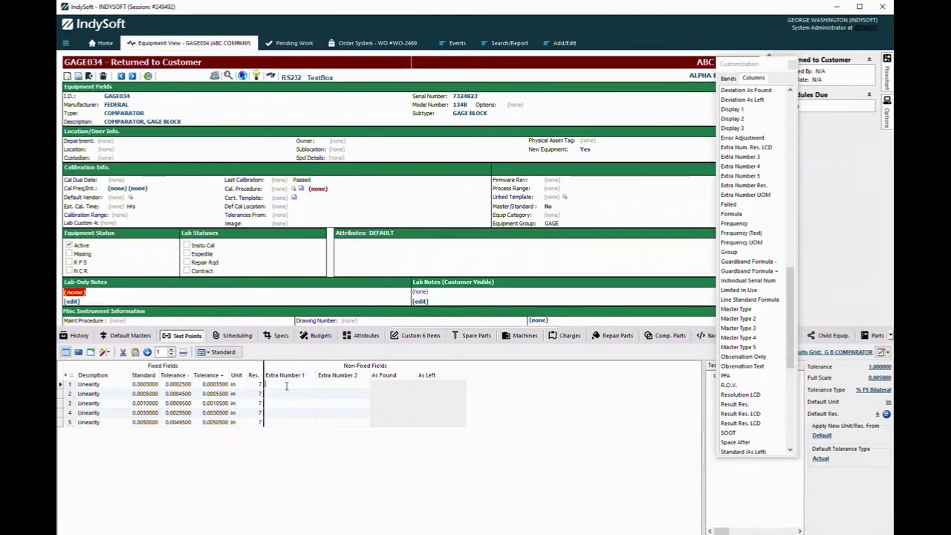
{"action": "right_click", "coordinate": [286, 385]}
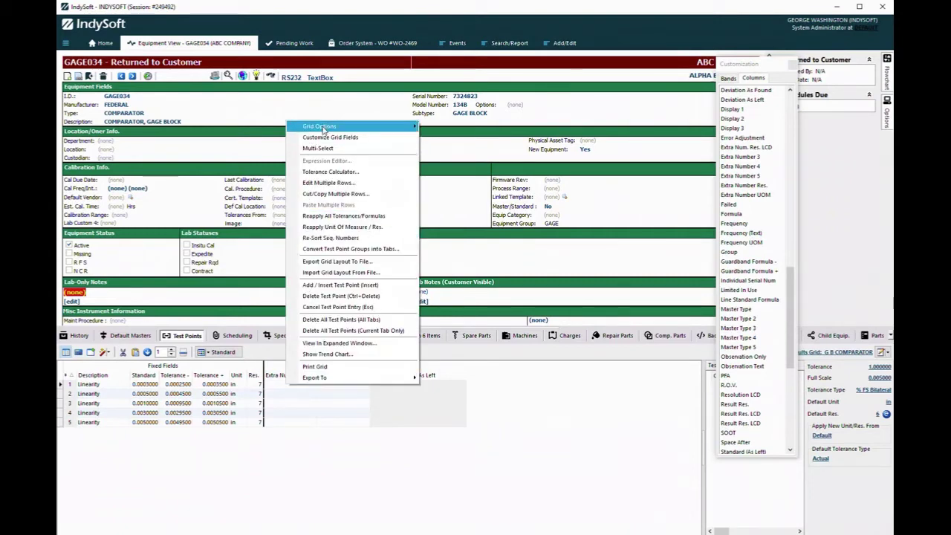
{"action": "mouse_move", "coordinate": [322, 127]}
{"action": "left_click", "coordinate": [461, 140]}
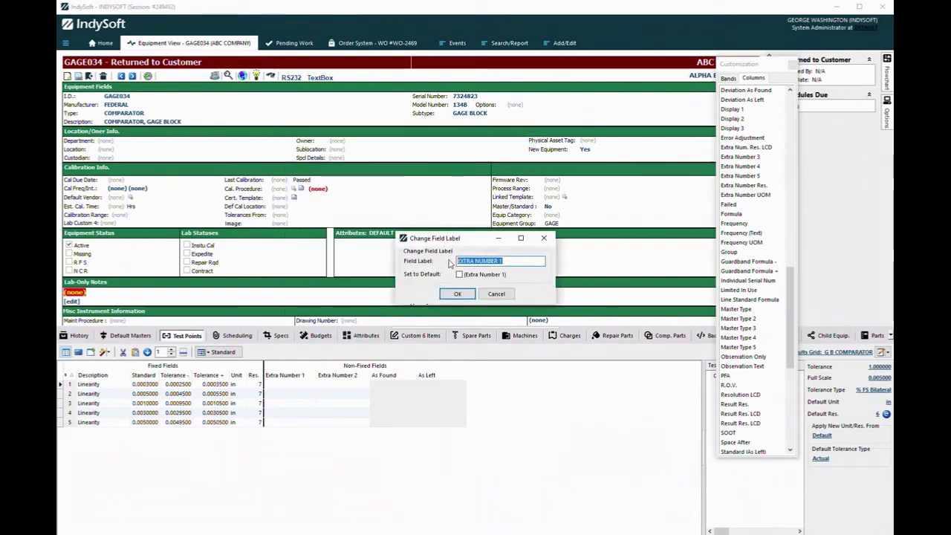
{"action": "type", "text": "UPPER"}
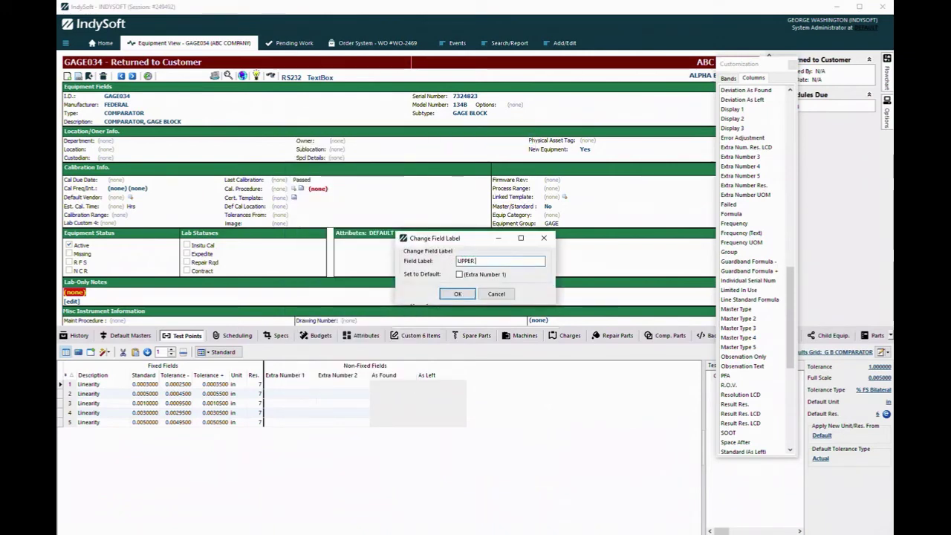
{"action": "type", "text": " G B"}
{"action": "key", "text": "Return"}
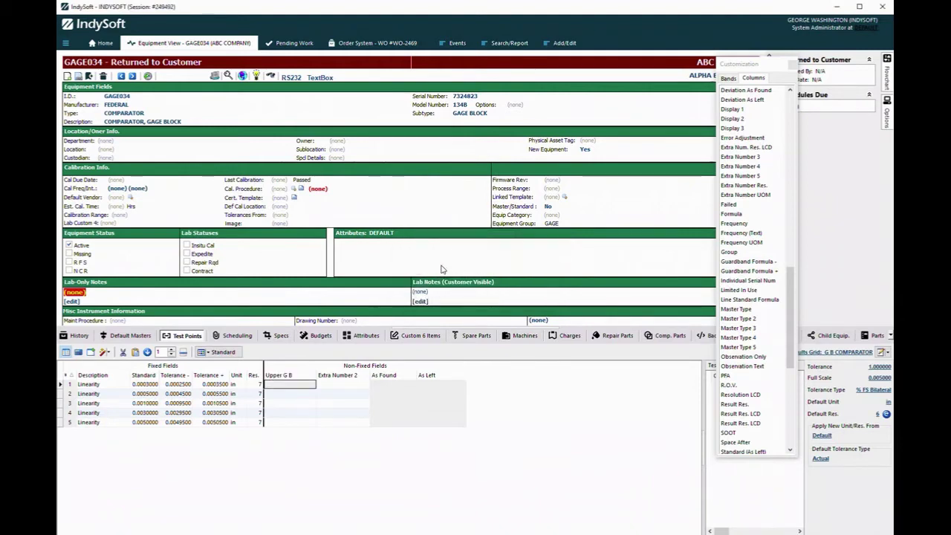
- Change the caption of the Extra Number 2 column in the results grid to LOWER G B
{"action": "right_click", "coordinate": [338, 386]}
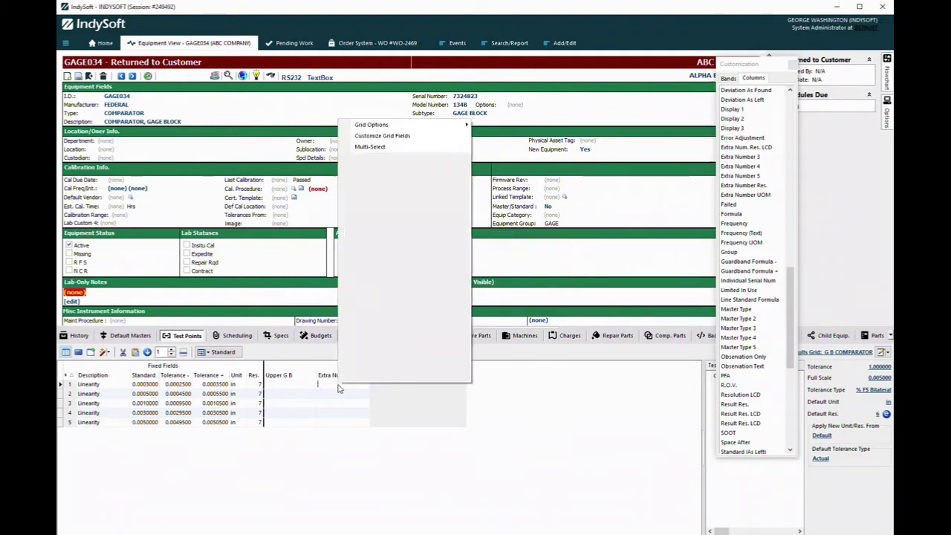
{"action": "mouse_move", "coordinate": [379, 131]}
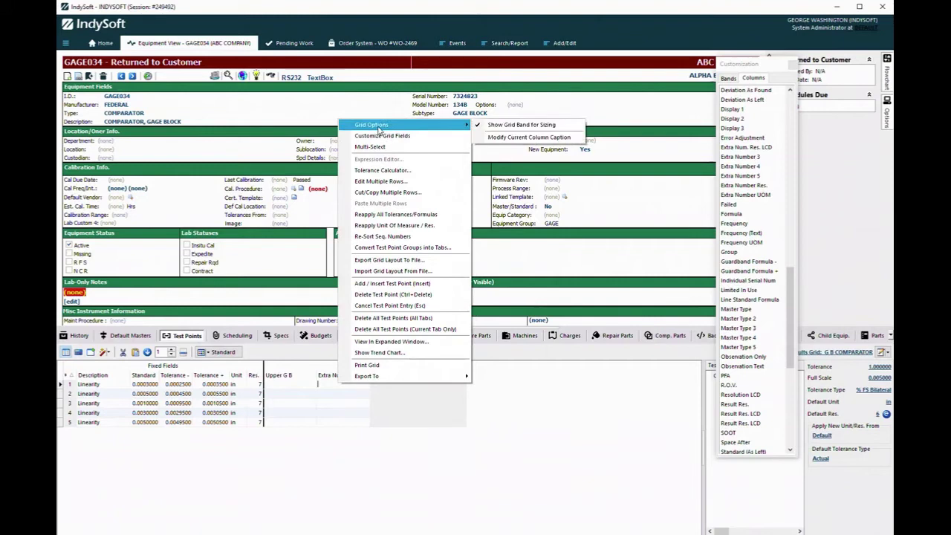
{"action": "left_click", "coordinate": [493, 138]}
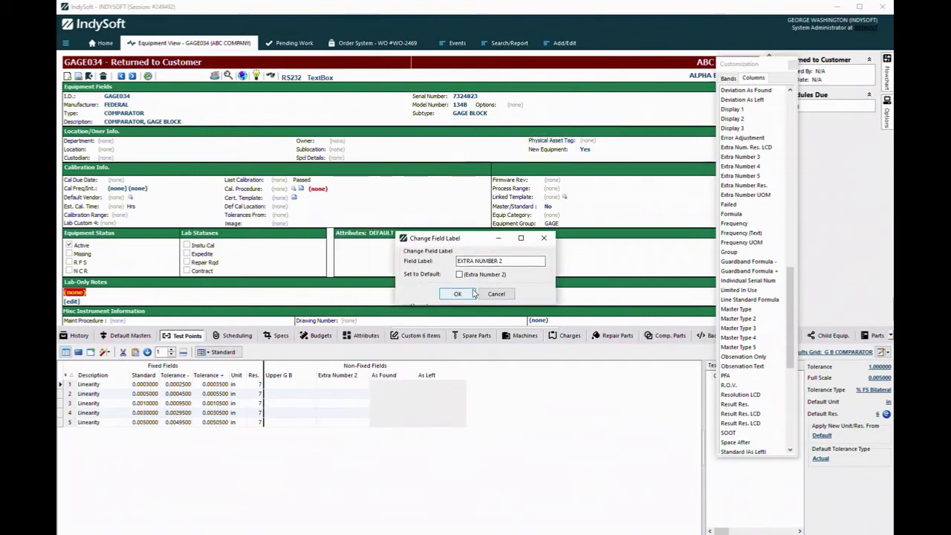
{"action": "left_click_drag", "start_coordinate": [522, 261], "coordinate": [438, 262]}
{"action": "type", "text": "LOWER G B"}
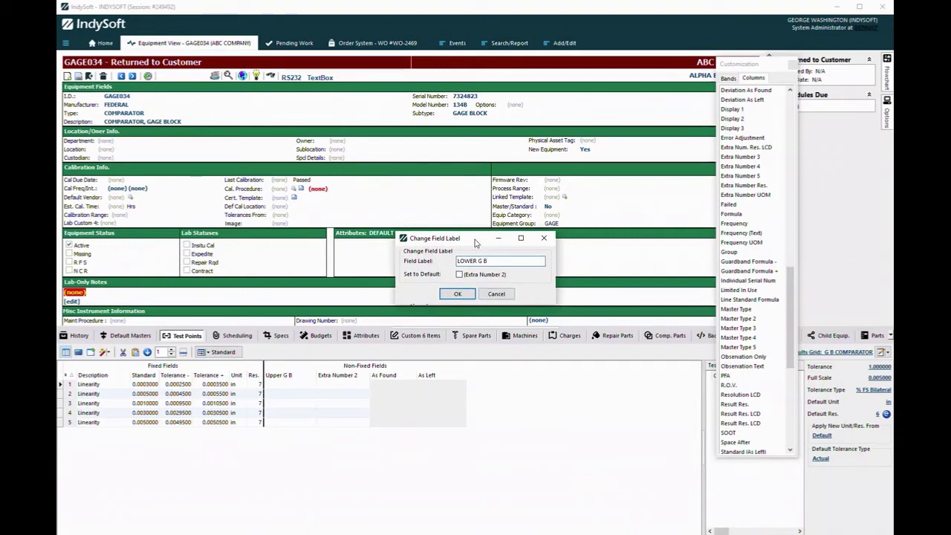
{"action": "left_click_drag", "start_coordinate": [401, 238], "coordinate": [384, 243]}
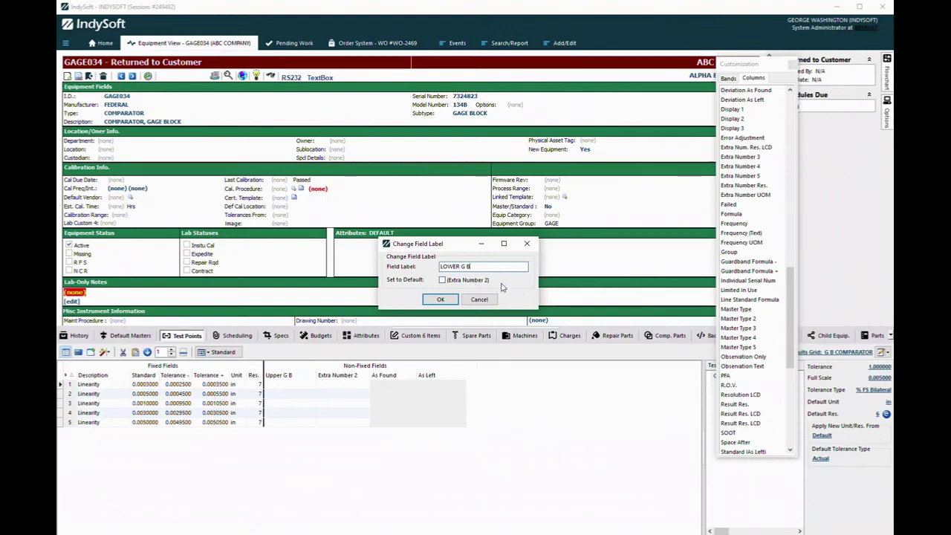
{"action": "left_click", "coordinate": [439, 300]}
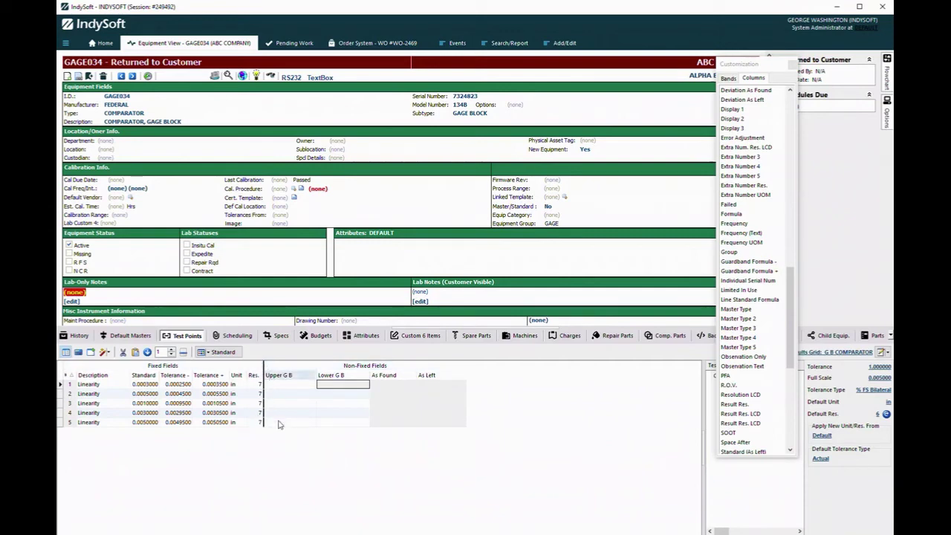
- Save the G B COMPARATOR results grid layout and switch to the setup grid
{"action": "left_click", "coordinate": [887, 353]}
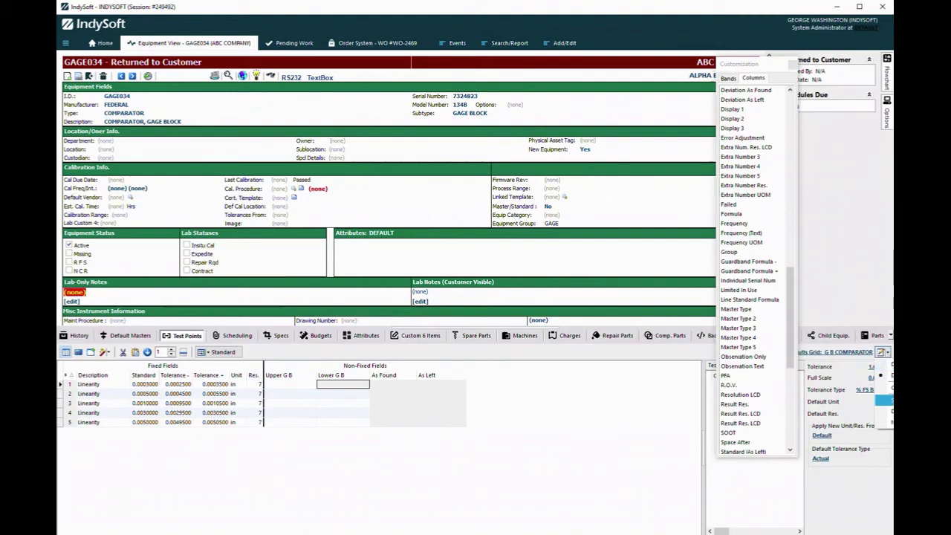
{"action": "left_click", "coordinate": [884, 399]}
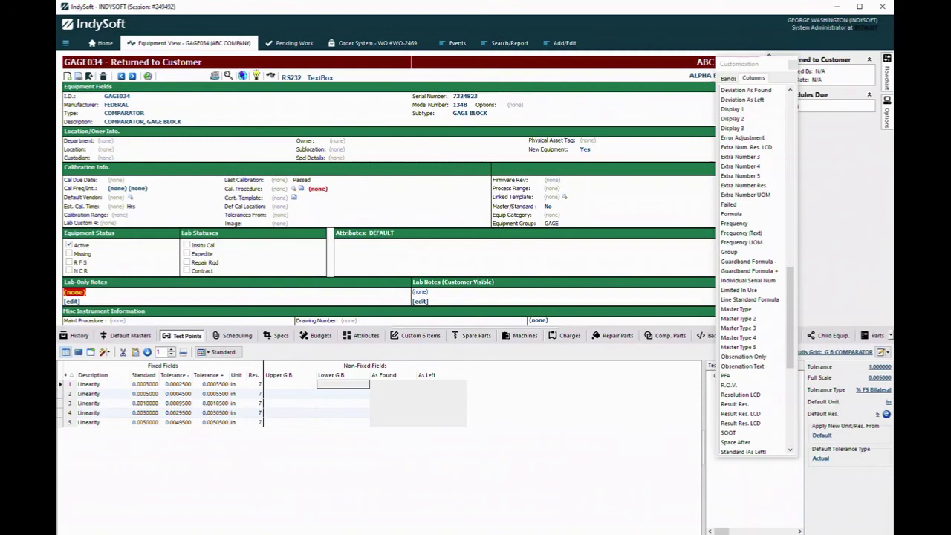
{"action": "left_click", "coordinate": [883, 352]}
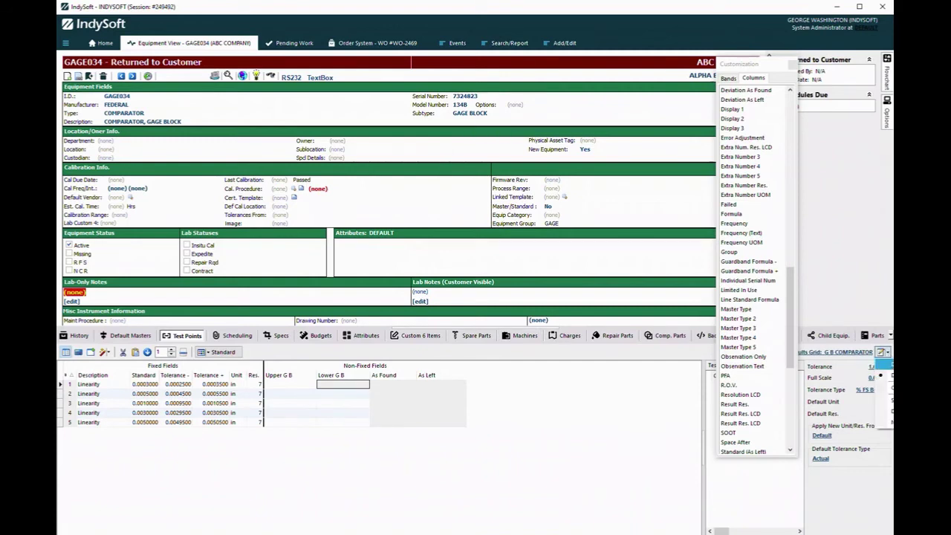
{"action": "left_click", "coordinate": [883, 364]}
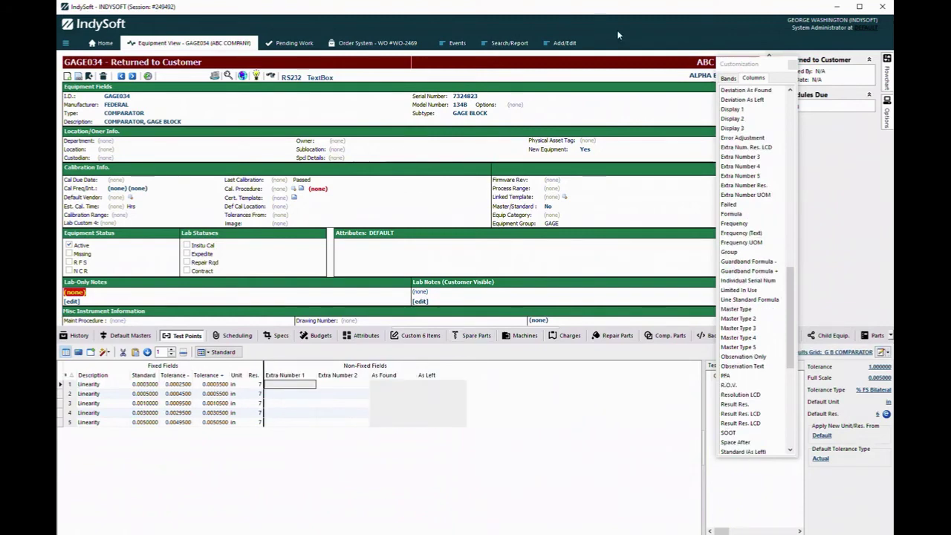
- Reload all IndySoft settings and reopen the test points of GAGE034
{"action": "right_click", "coordinate": [618, 35]}
{"action": "left_click", "coordinate": [631, 37]}
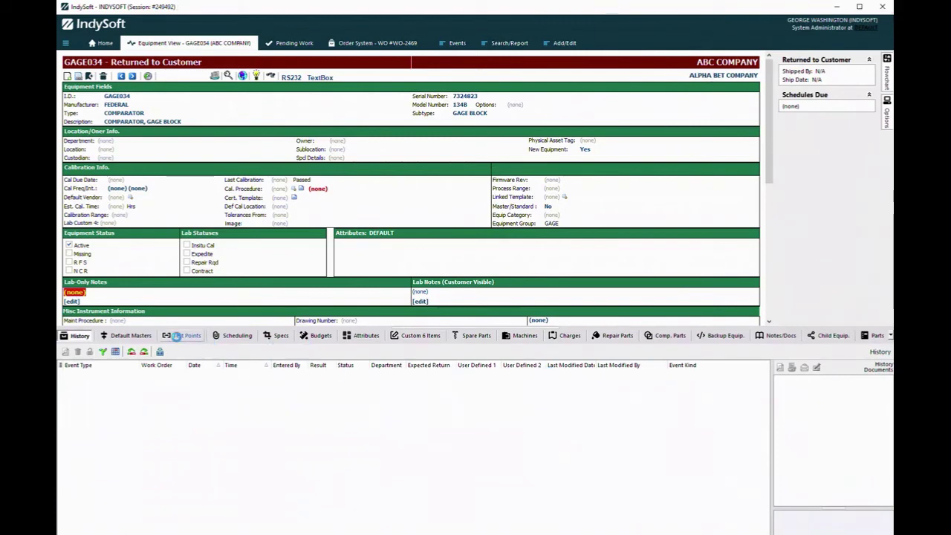
{"action": "left_click", "coordinate": [177, 335]}
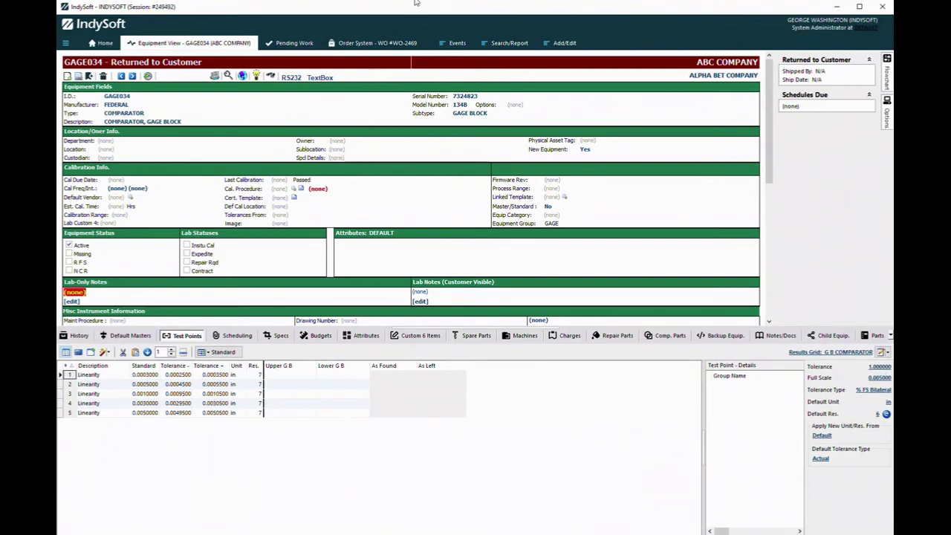
{"action": "right_click", "coordinate": [423, 31]}
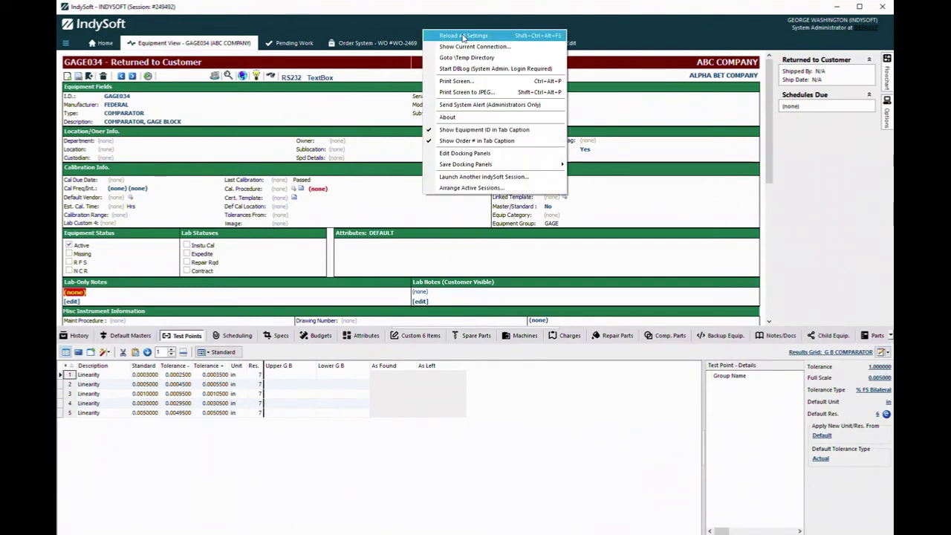
{"action": "left_click", "coordinate": [383, 45]}
- Start a Calibration event for GAGE034 and go to its Calibration Results
{"action": "left_click", "coordinate": [456, 43]}
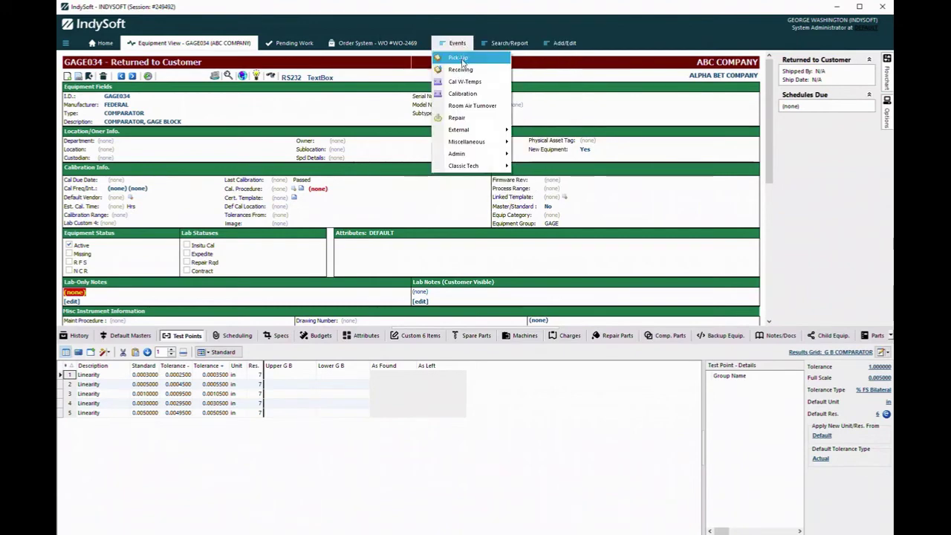
{"action": "left_click", "coordinate": [464, 95]}
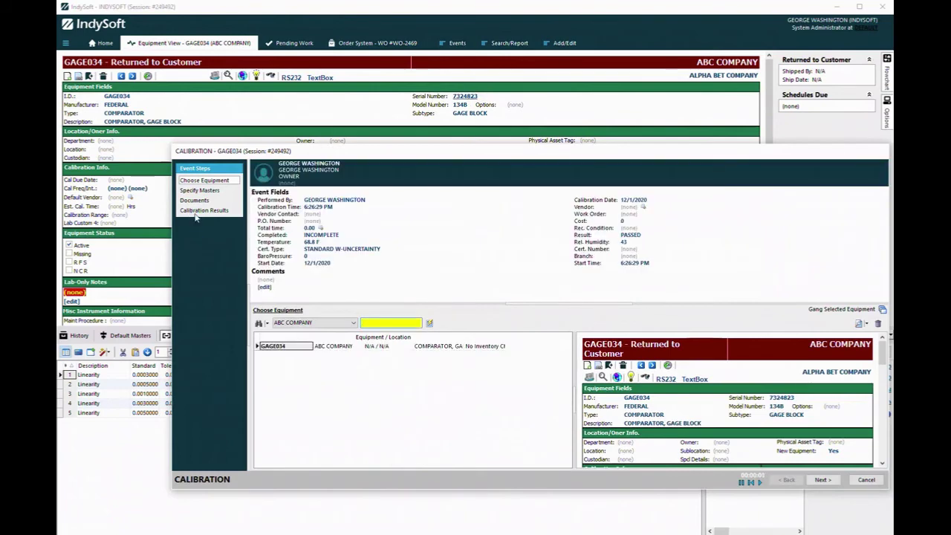
{"action": "left_click", "coordinate": [196, 213]}
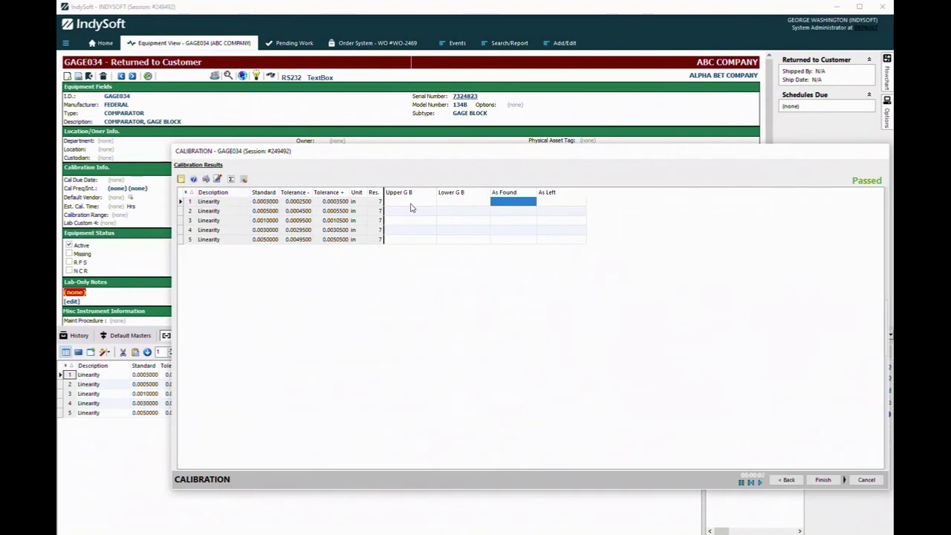
- Enter an Upper G B value of .1002997 and a Lower G B value of .1000011 for the first linearity point
{"action": "left_click", "coordinate": [410, 201]}
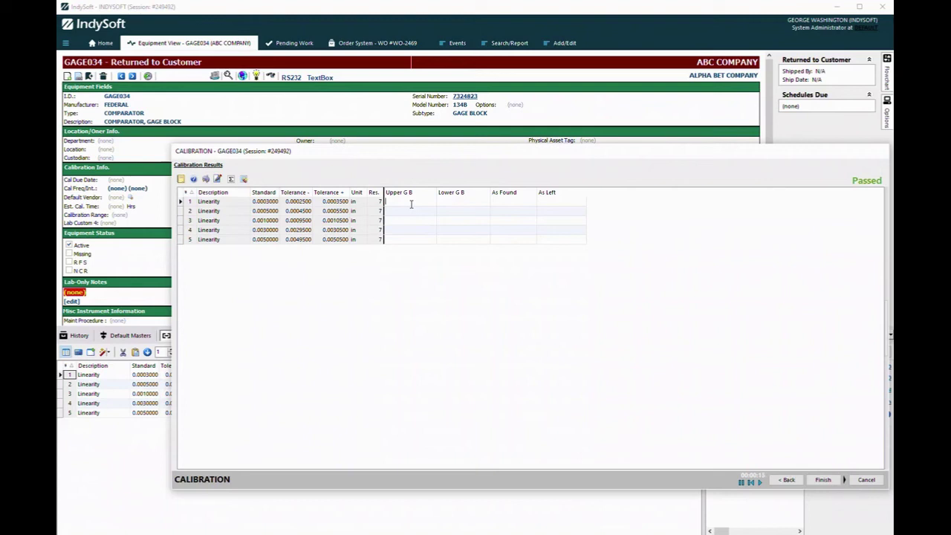
{"action": "type", "text": ".1002997"}
{"action": "key", "text": "Tab"}
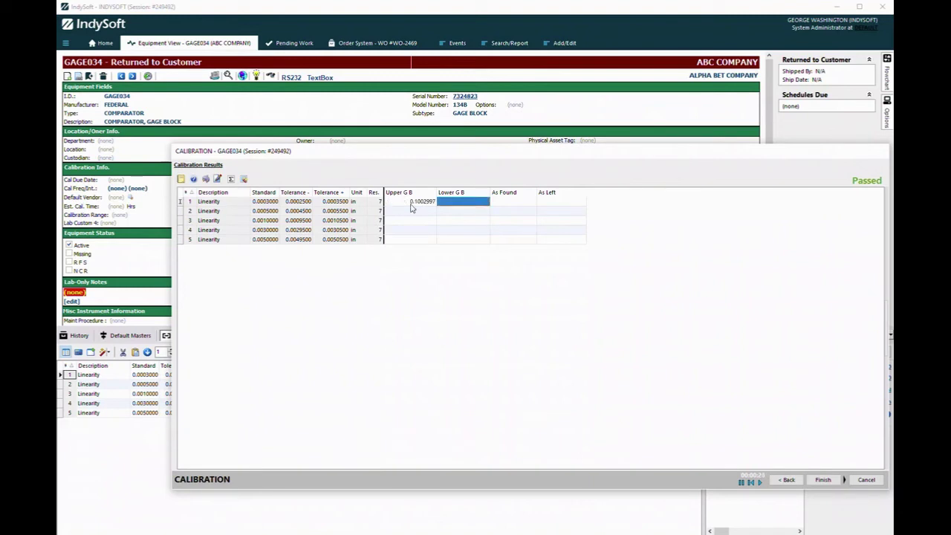
{"action": "type", "text": ".1"}
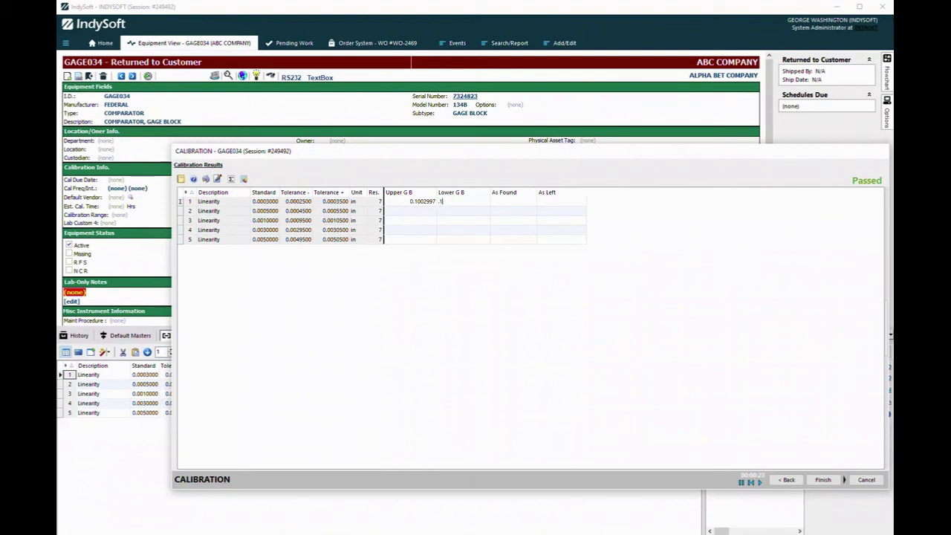
{"action": "type", "text": "000011"}
{"action": "key", "text": "Return"}
- Enter 0.0002983 as the As Found reading of the first linearity point
{"action": "type", "text": ".02983"}
{"action": "key", "text": "Return"}
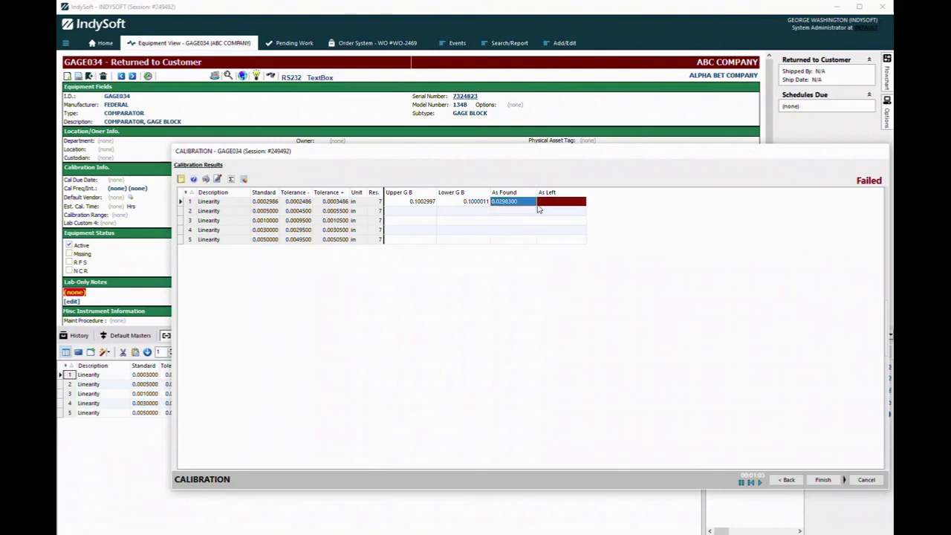
{"action": "left_click", "coordinate": [497, 202]}
{"action": "type", "text": "00"}
{"action": "left_click", "coordinate": [509, 213]}
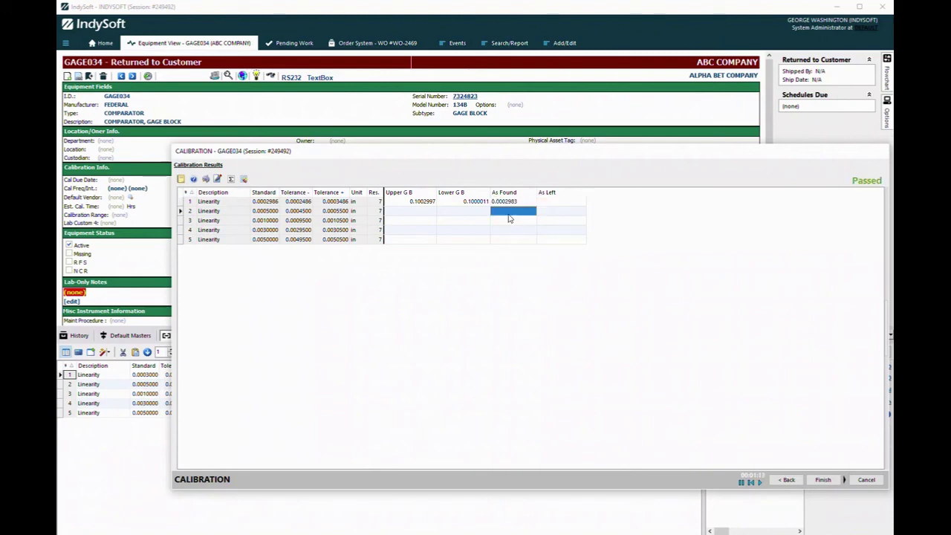
- Enter an Upper G B value of 10 and a Lower G B value of 7 for the second linearity point
{"action": "key", "text": "Left"}
{"action": "key", "text": "Left"}
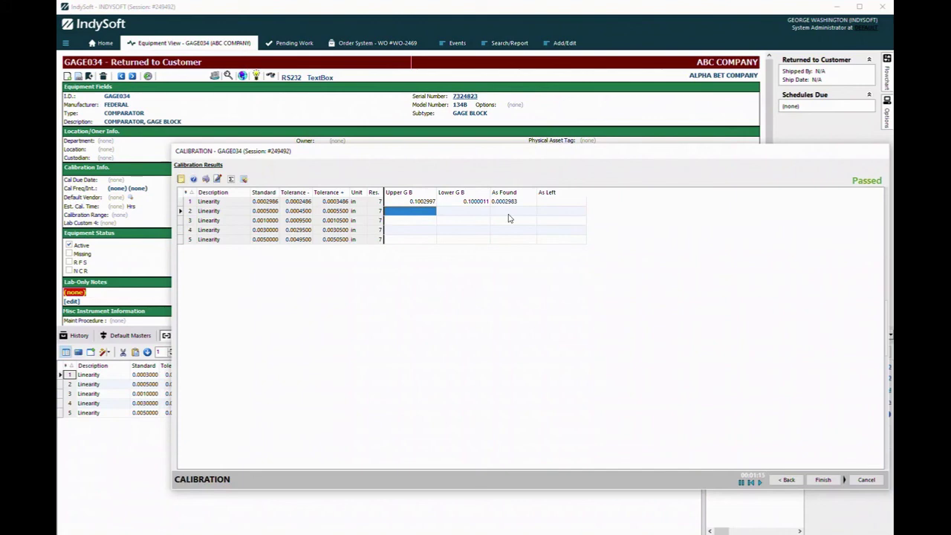
{"action": "type", "text": "10"}
{"action": "left_click", "coordinate": [454, 215]}
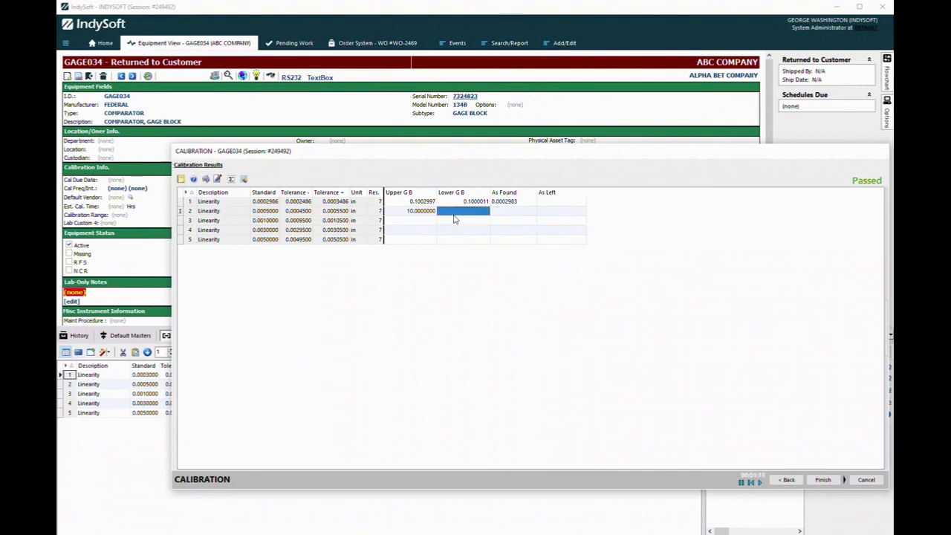
{"action": "type", "text": "7"}
{"action": "key", "text": "Return"}
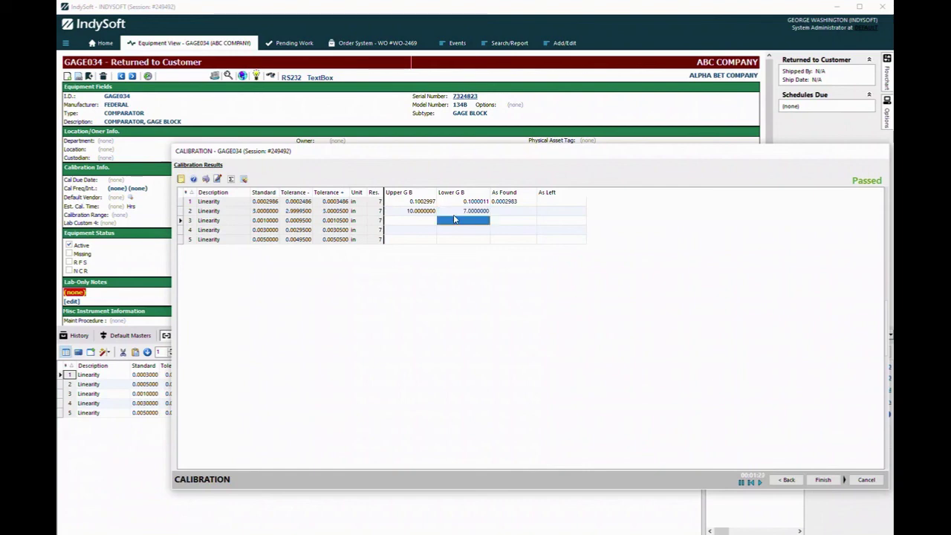
- Review the Upper G B and Lower G B entries of the first two linearity points and reposition the calibration window
{"action": "key", "text": "Up"}
{"action": "key", "text": "Left"}
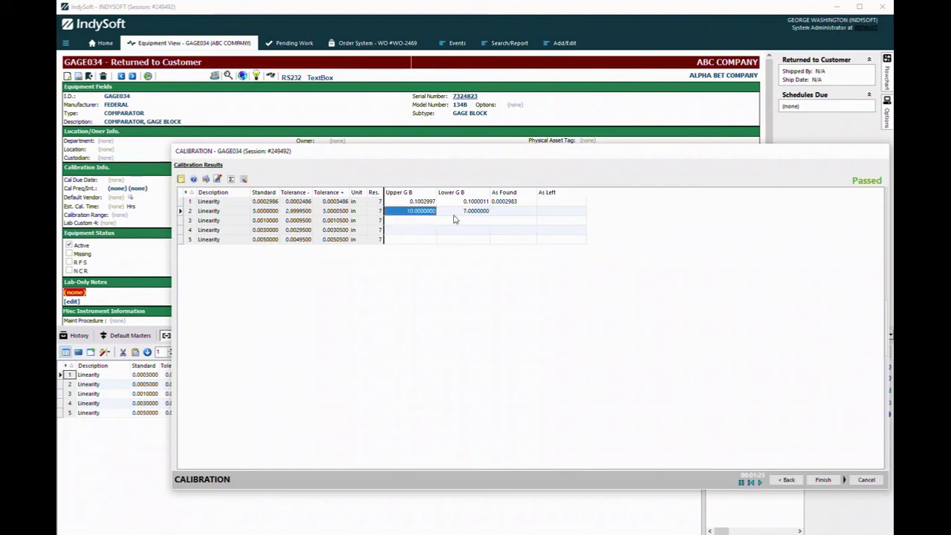
{"action": "key", "text": "Right"}
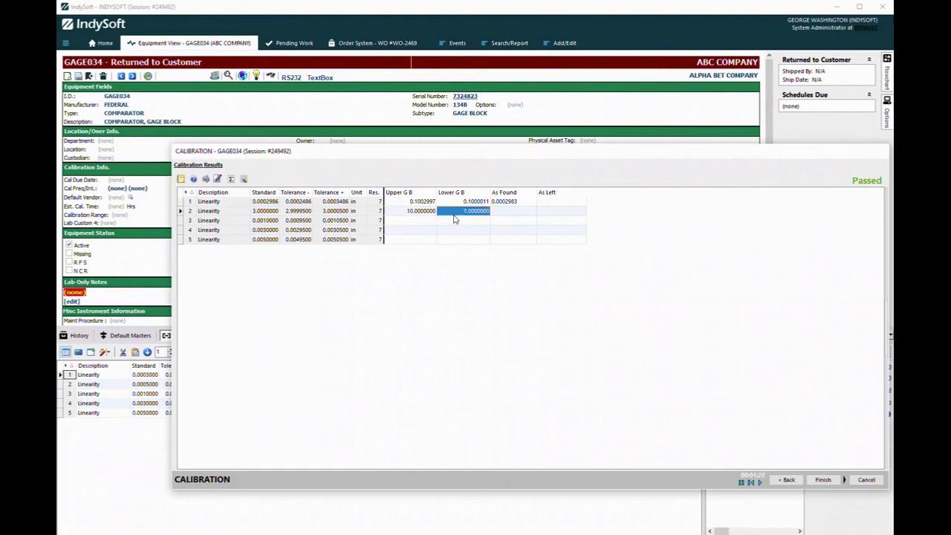
{"action": "key", "text": "Up"}
{"action": "key", "text": "Left"}
{"action": "key", "text": "Down"}
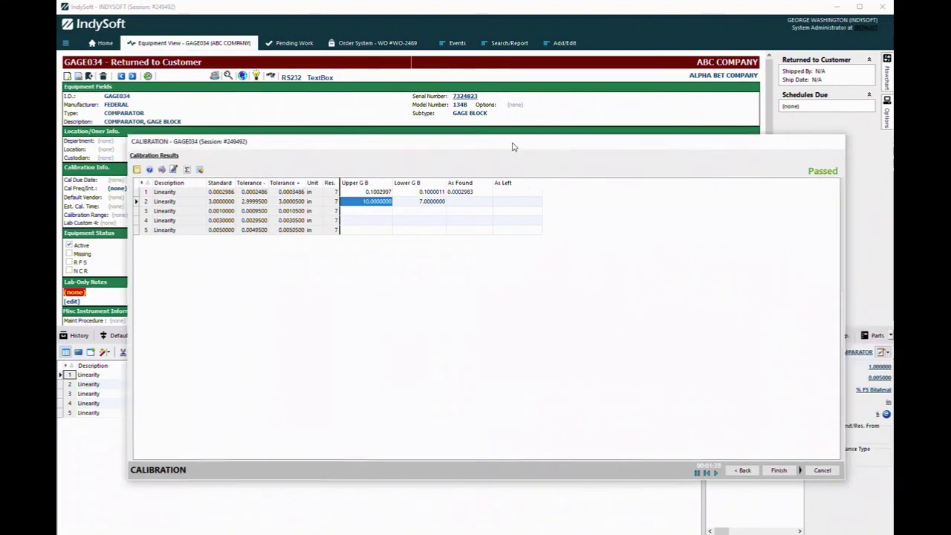
{"action": "left_click_drag", "start_coordinate": [479, 135], "coordinate": [493, 130]}
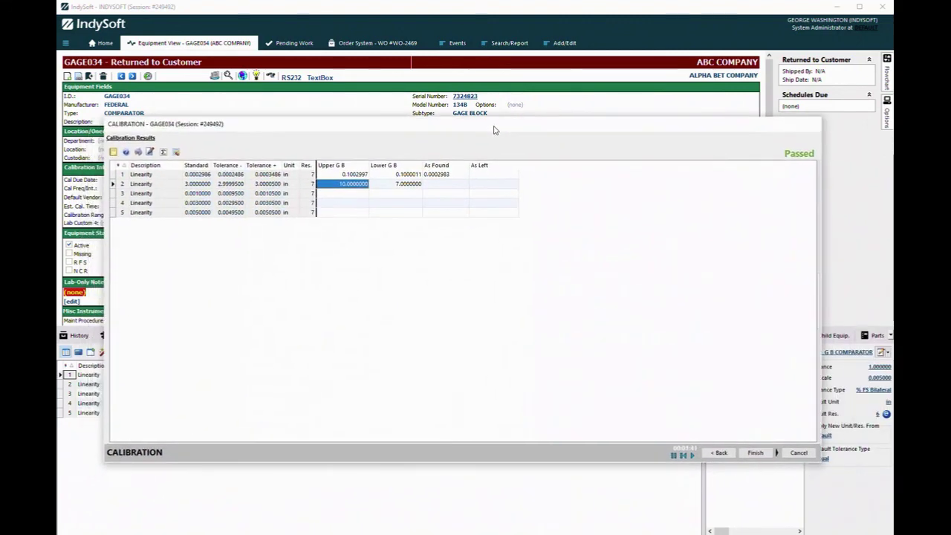